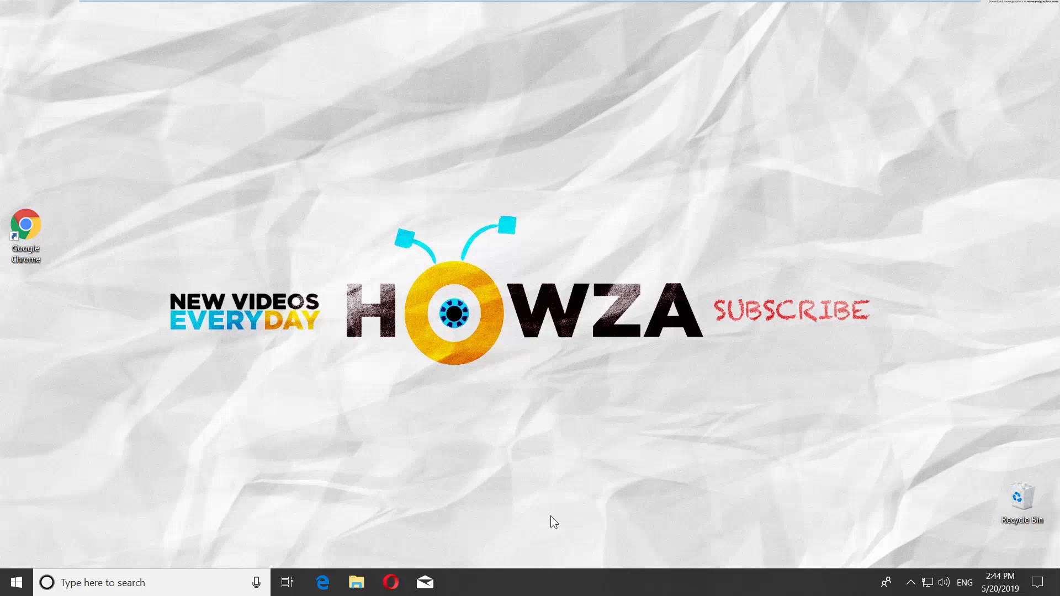
- Launch Registry Editor from Windows Search and allow it to make changes
left_click(244, 582)
type("reg")
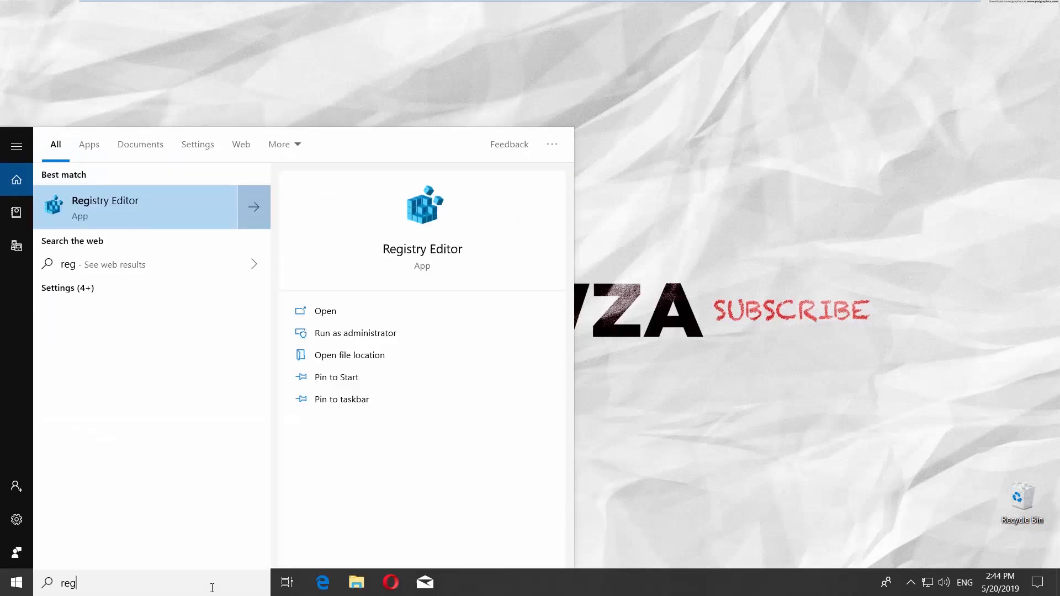
type("edit")
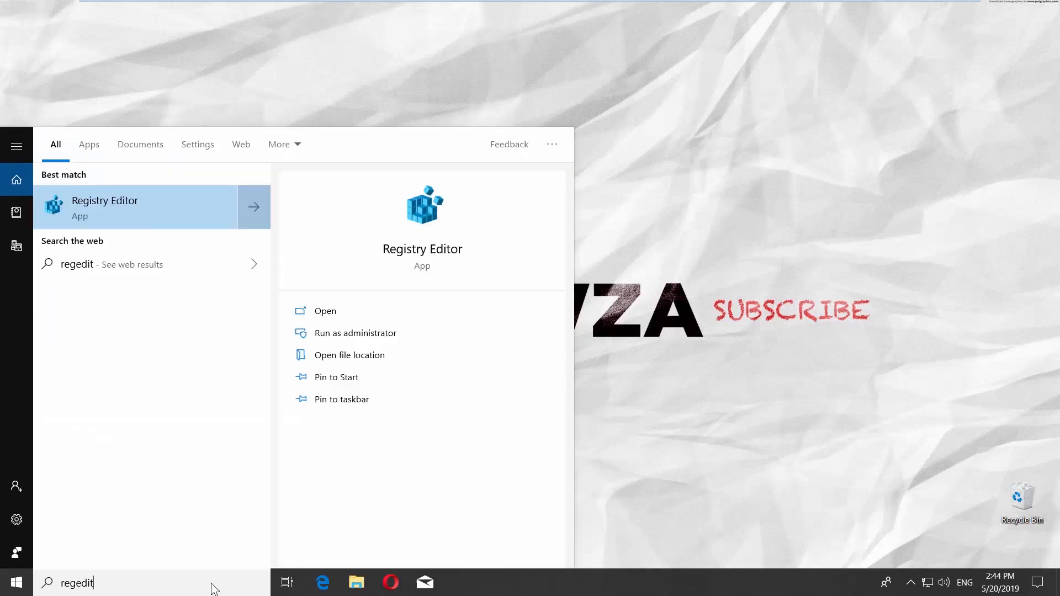
left_click(172, 203)
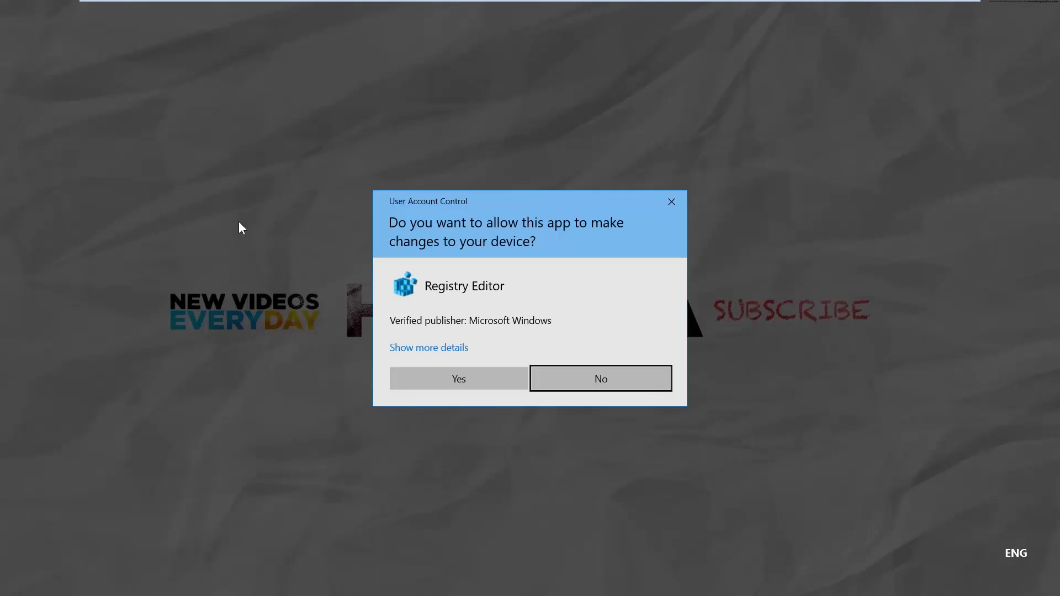
left_click(460, 370)
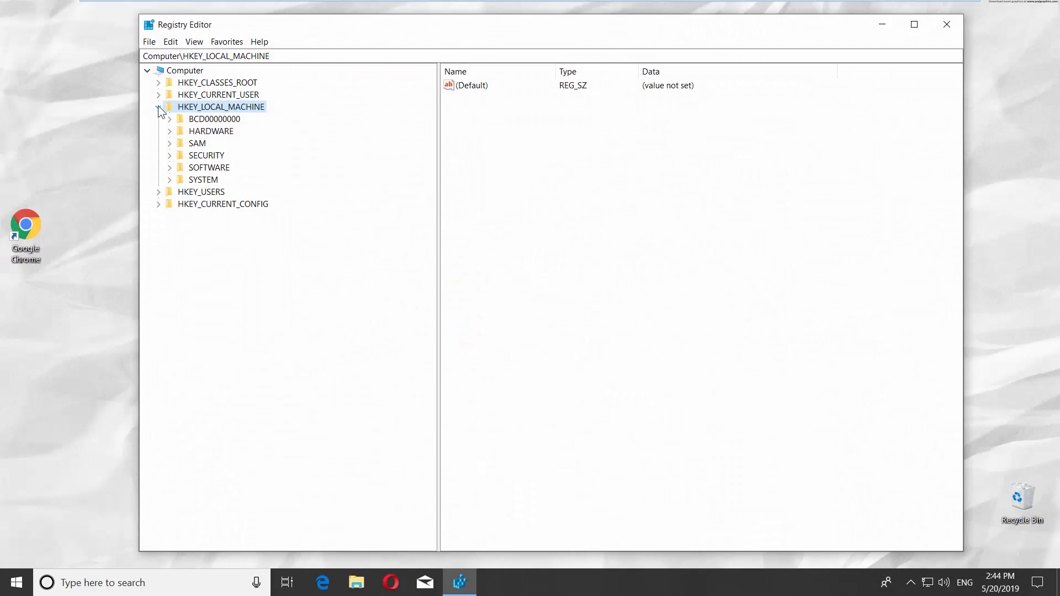
- Navigate to HKEY_LOCAL_MACHINE\SOFTWARE\Microsoft\Windows NT\CurrentVersion\Schedule\Maintenance
left_click(170, 168)
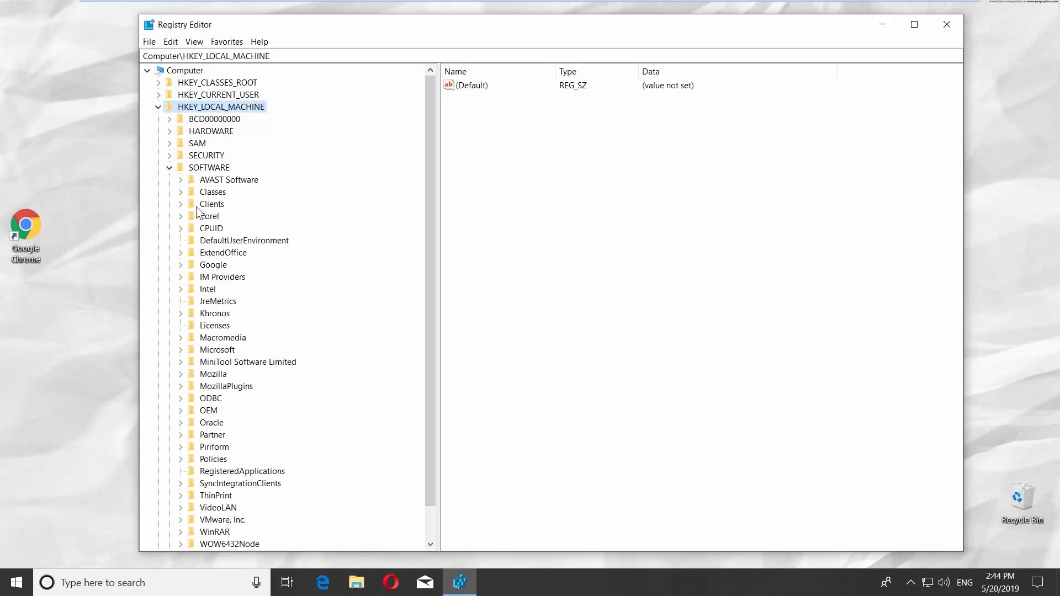
left_click(181, 349)
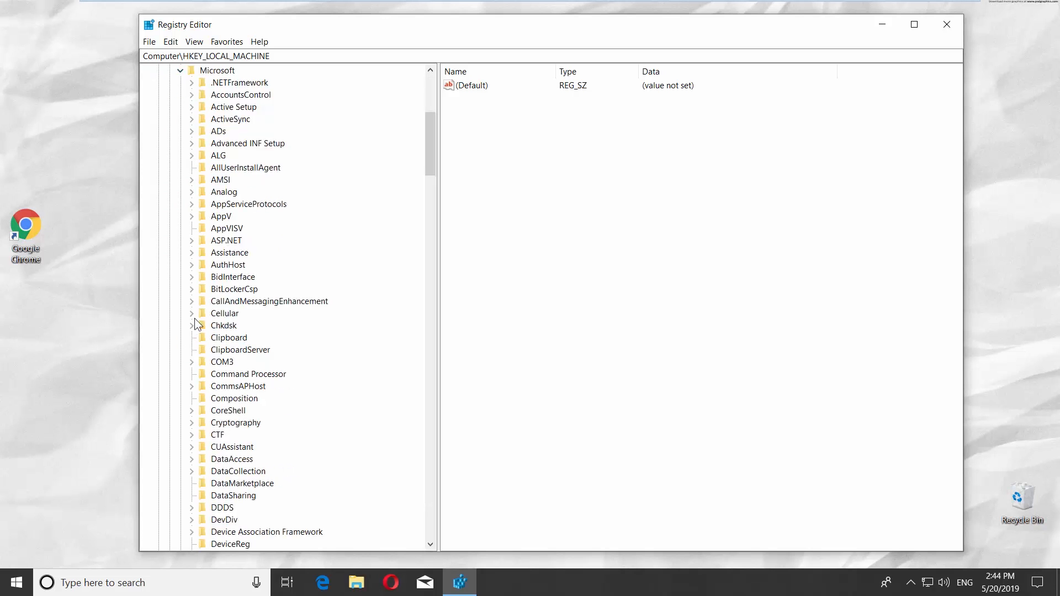
scroll(213, 281, "down", 3)
scroll(213, 280, "down", 15)
scroll(214, 280, "down", 18)
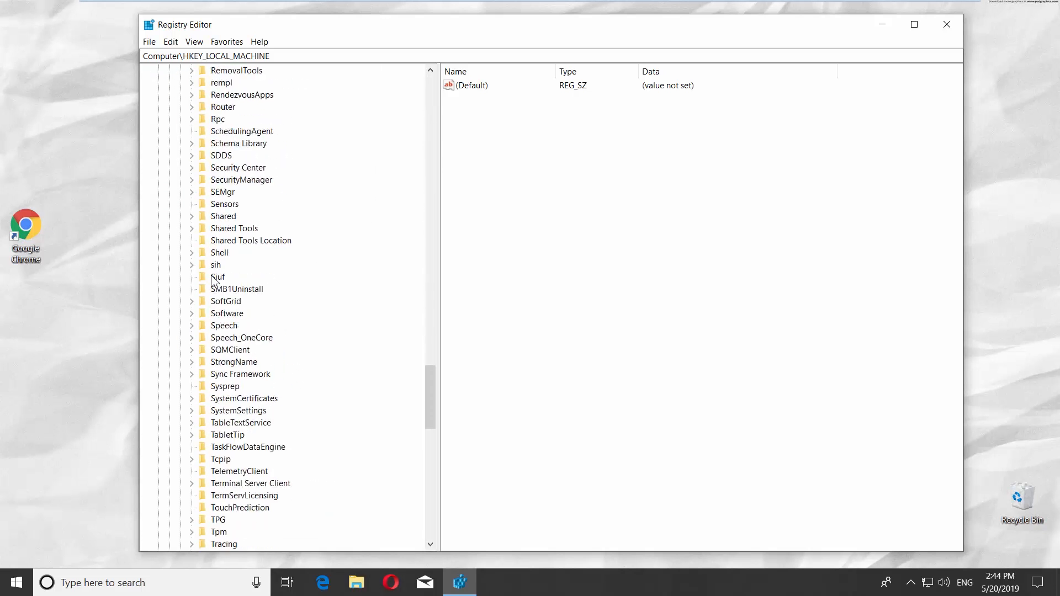
scroll(212, 281, "down", 15)
left_click(191, 387)
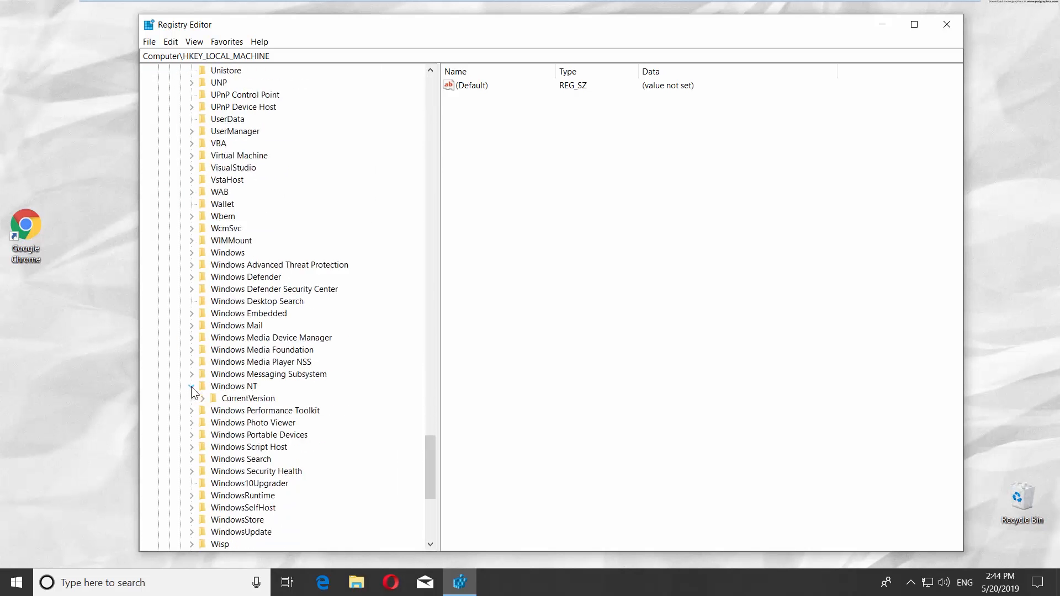
left_click(204, 399)
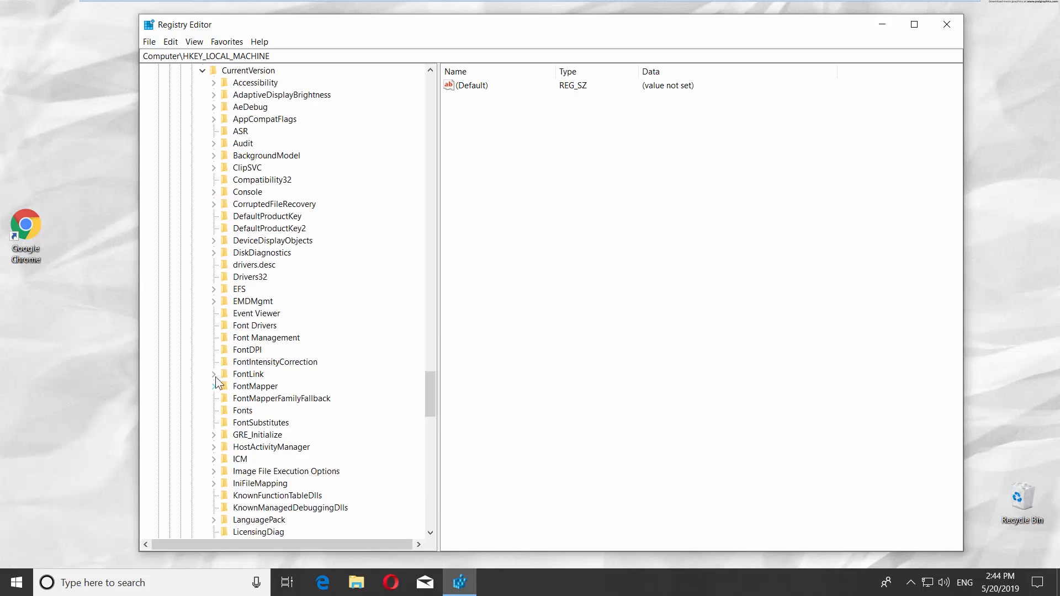
scroll(224, 372, "down", 6)
scroll(236, 356, "down", 11)
scroll(243, 347, "down", 1)
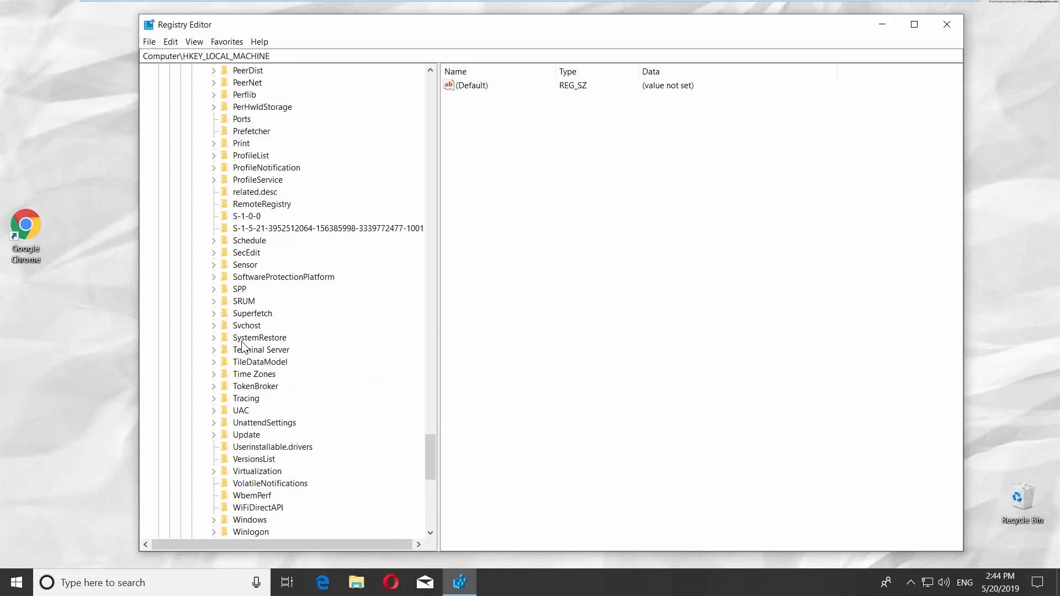
left_click(213, 241)
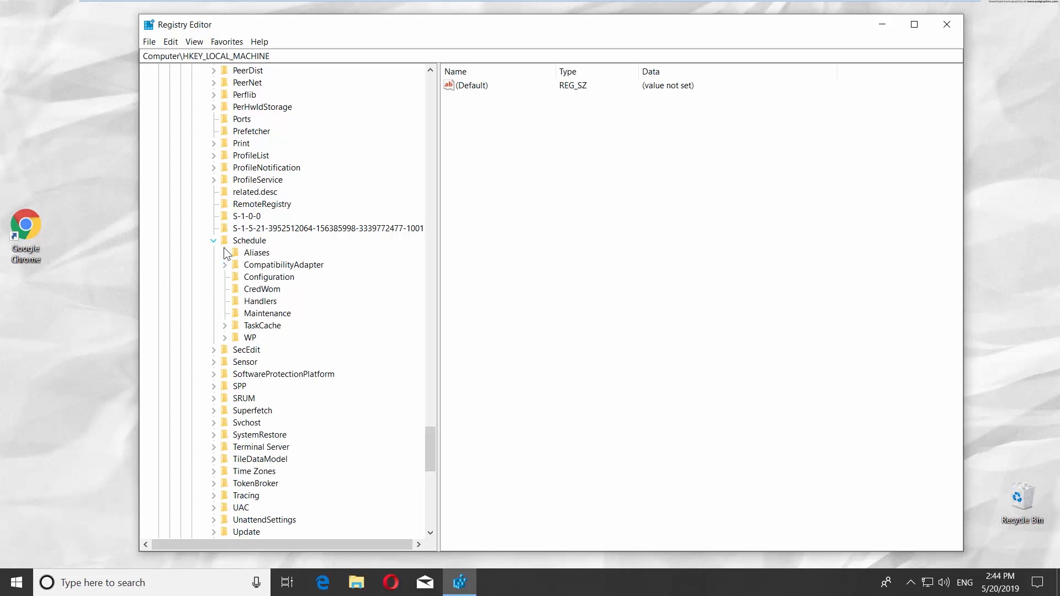
left_click(266, 314)
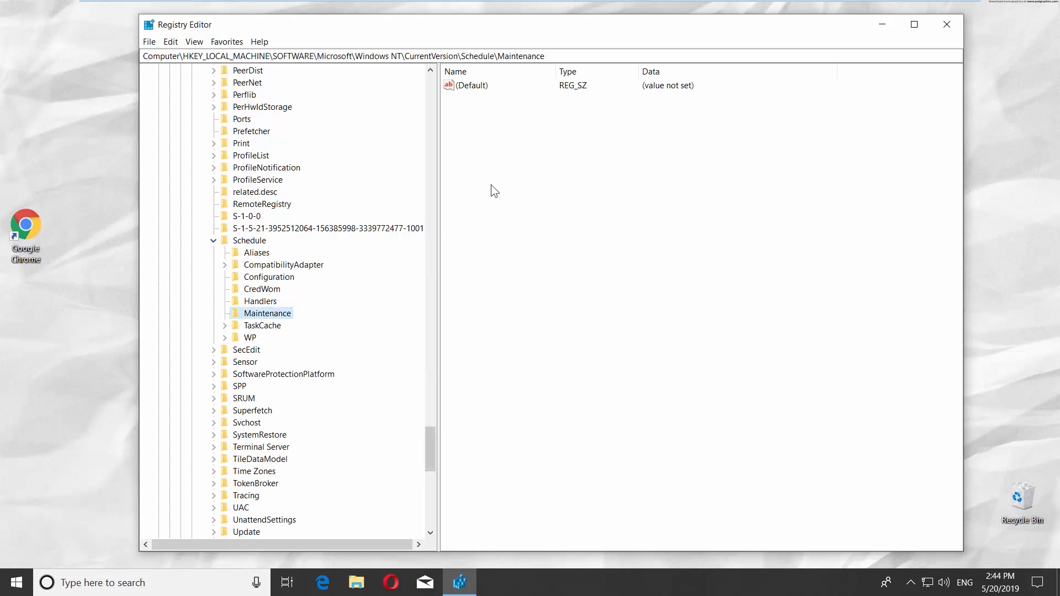
- Create a DWORD (32-bit) value named MaintenanceDisable with data 1 under Maintenance
right_click(508, 147)
mouse_move(539, 156)
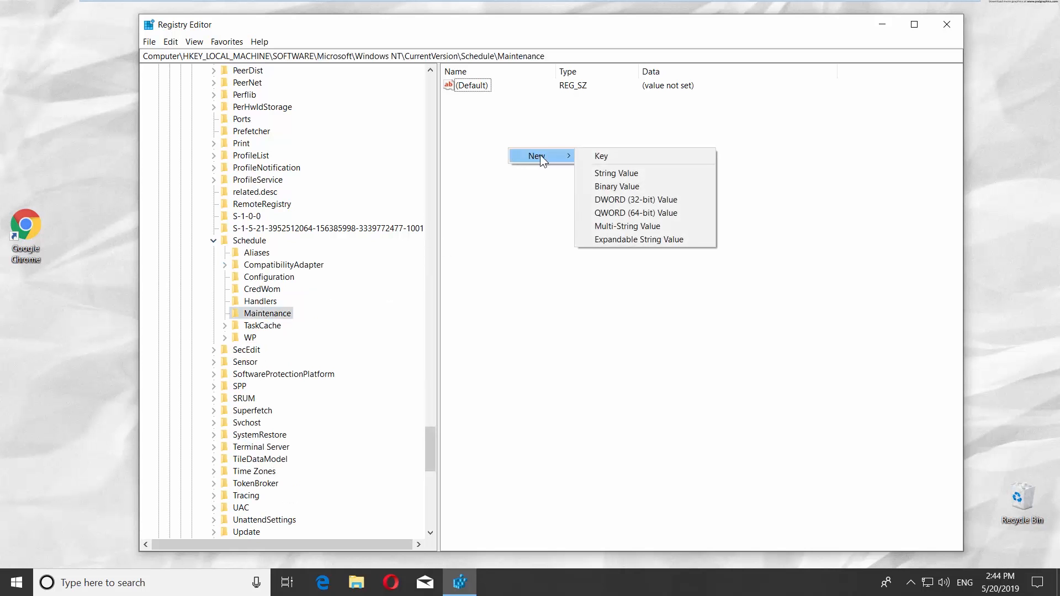
left_click(617, 200)
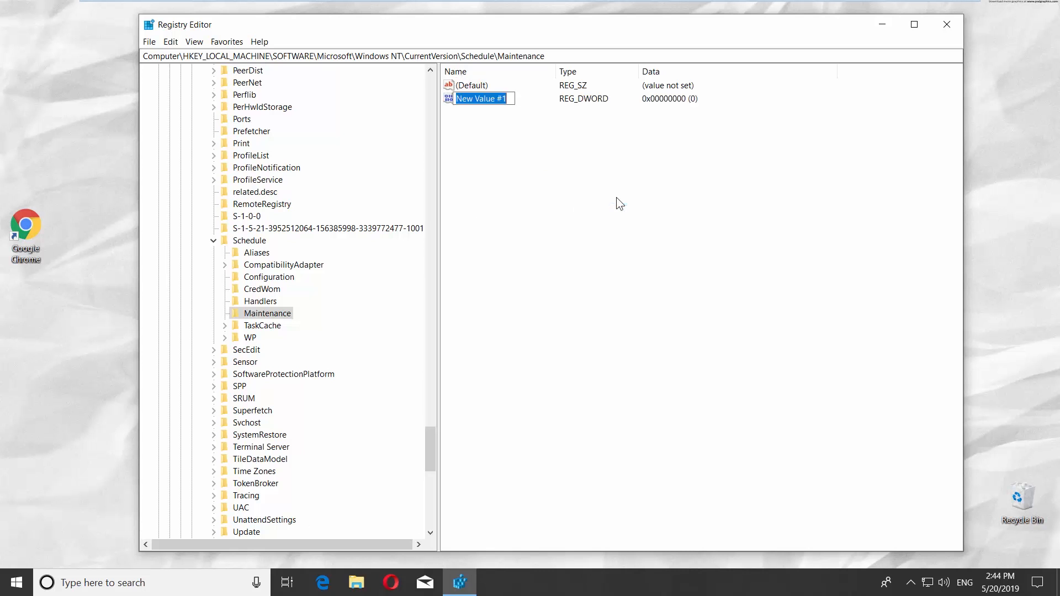
type("MaintenanceDisable")
key("Return")
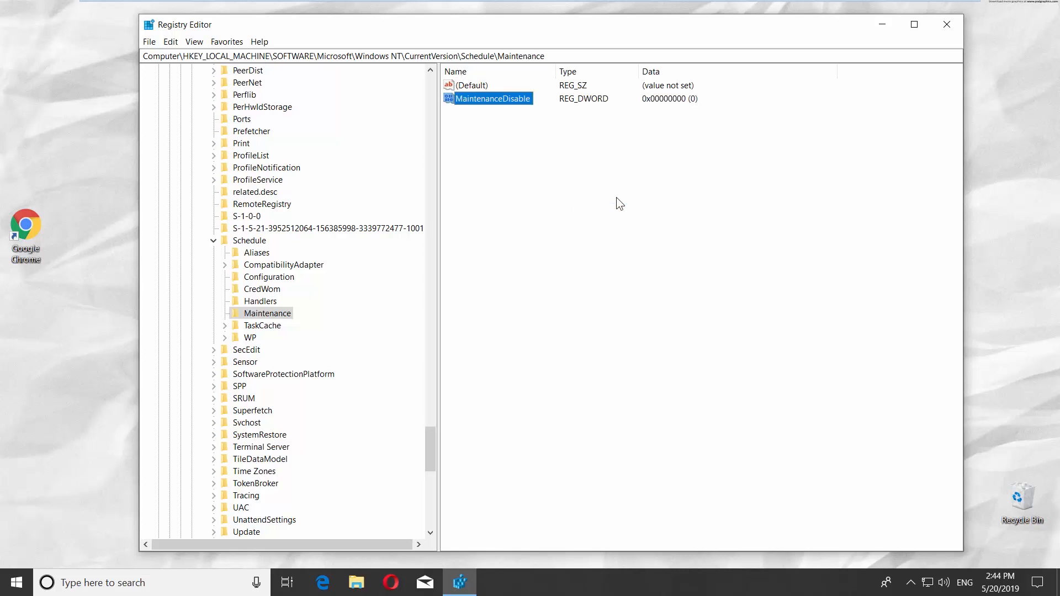
double_click(492, 100)
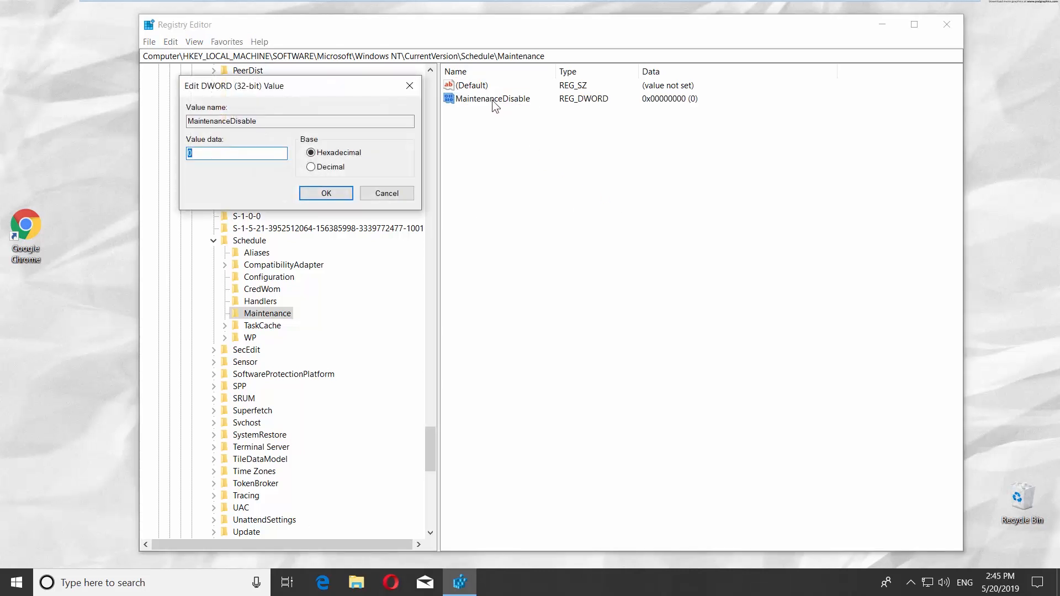
type("1")
left_click(327, 193)
- Restart the PC from the Start menu's power options
left_click(946, 24)
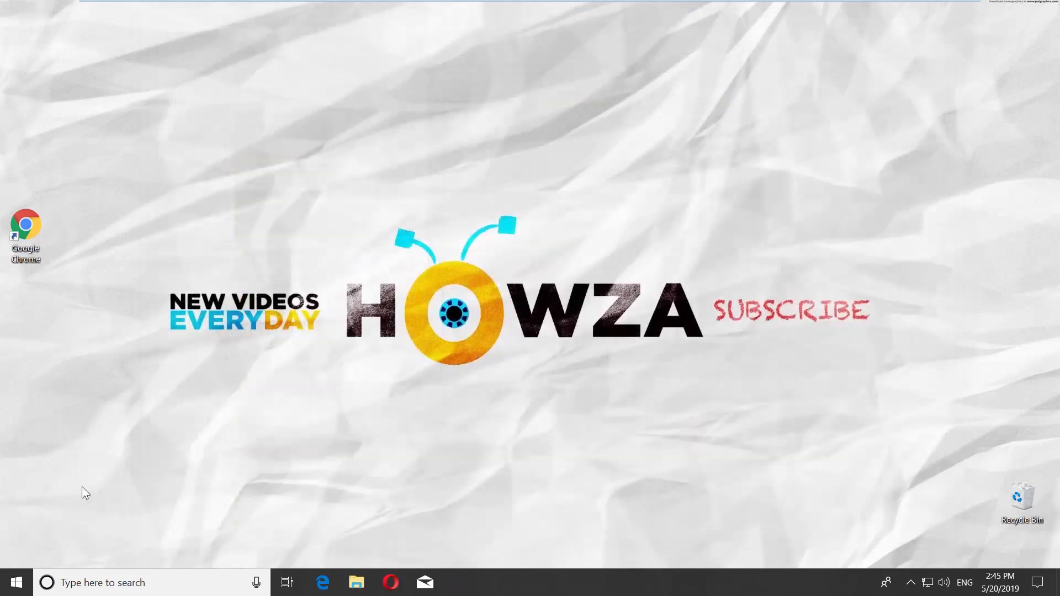
left_click(16, 582)
left_click(17, 553)
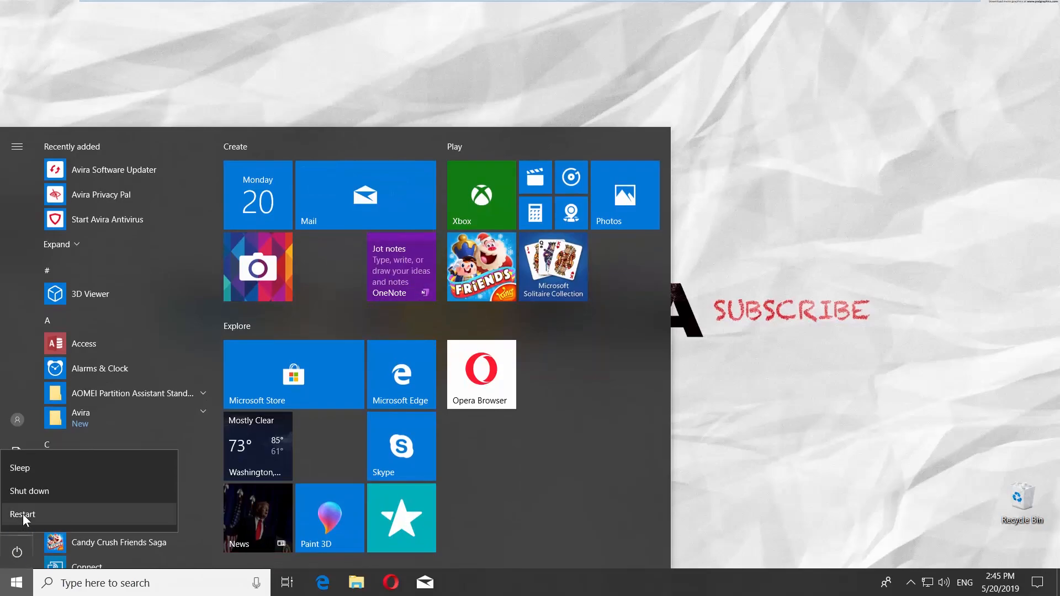